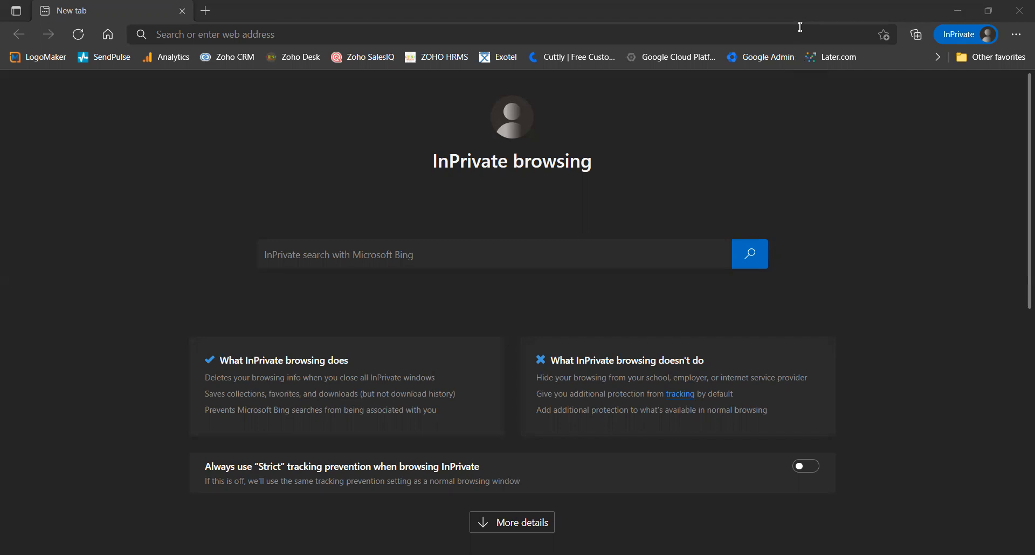
Step: In Edge, load the router address 192.168.10.1:8888
click(524, 37)
text(192.168.10.1)
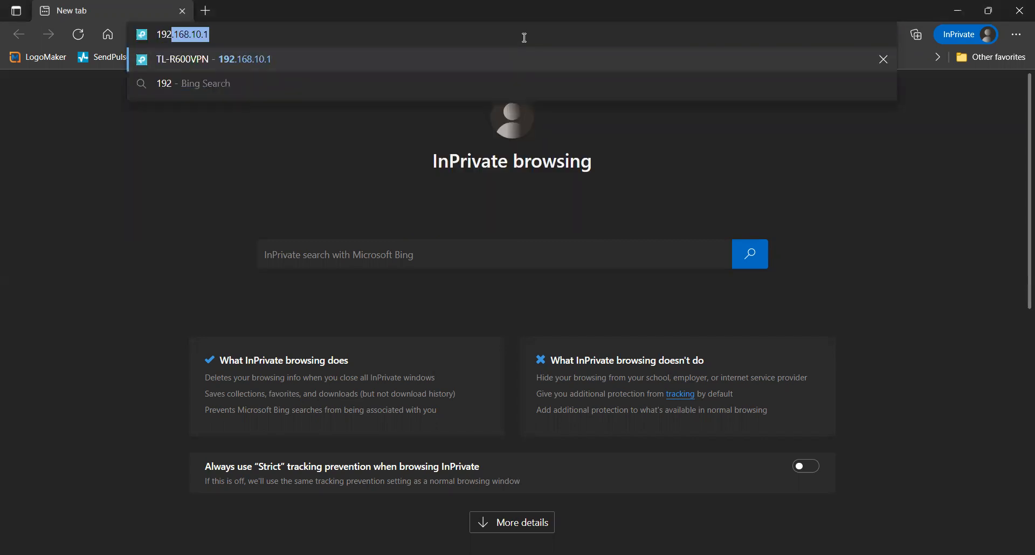
key(End)
text(:8888)
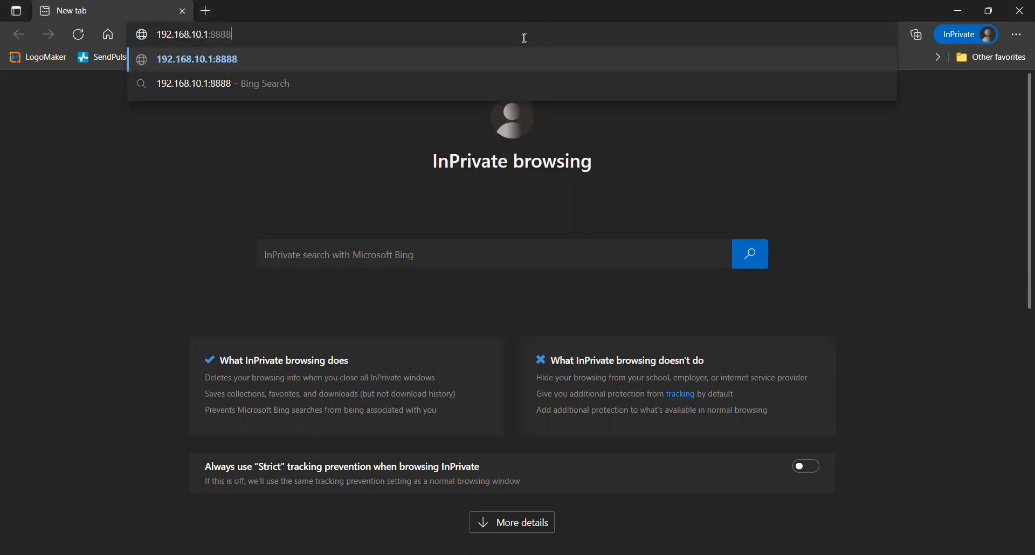
key(Return)
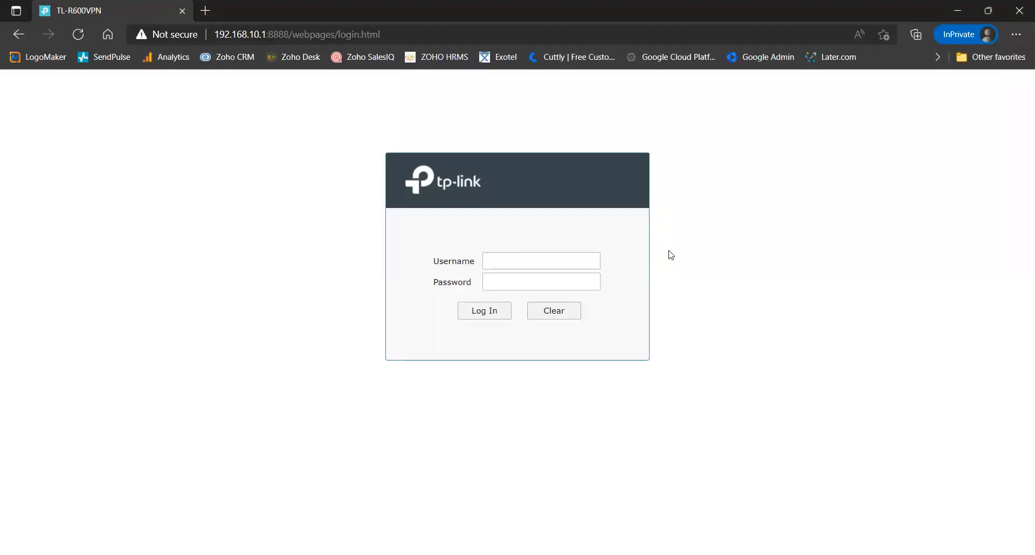
Step: Log in with username 'admin' and the administrator password
text(admin)
key(Tab)
text(•••••••••••)
key(Return)
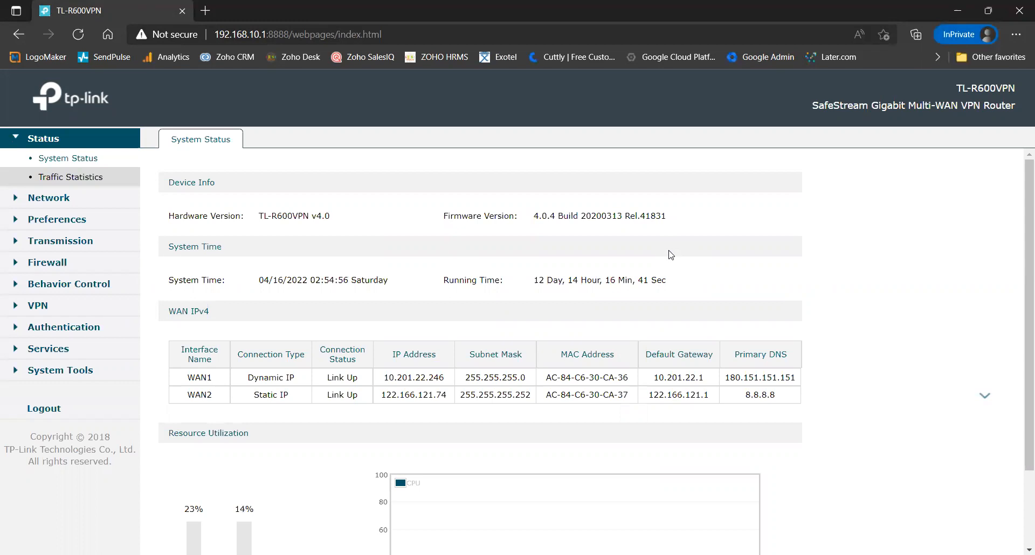
Step: Highlight the WAN1 and WAN2 status rows, then expand the Network menu
drag(182, 355, 411, 399)
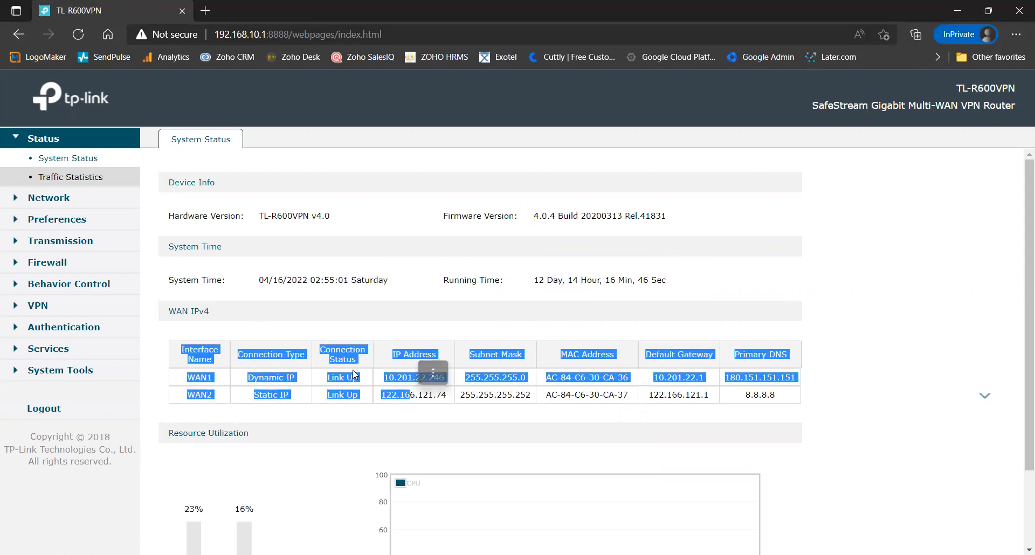
click(345, 349)
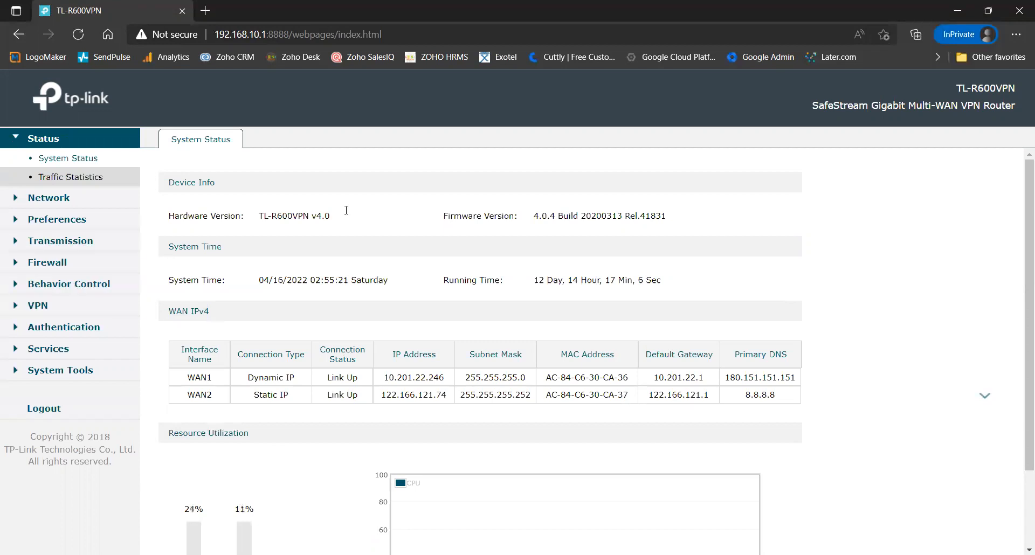
click(13, 200)
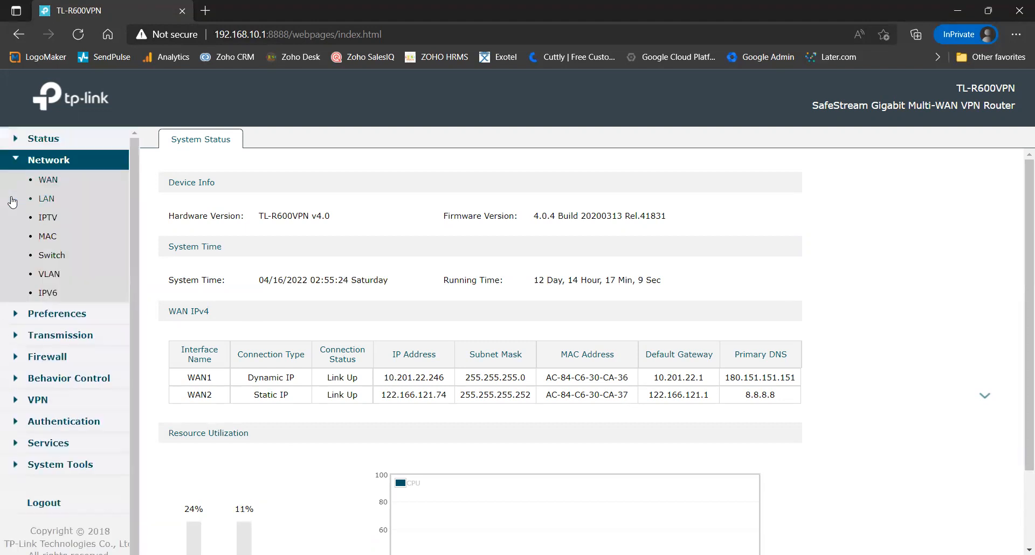
Step: Open the WAN page, try WAN Mode 1 and return to mode 2, then view WAN1
click(41, 182)
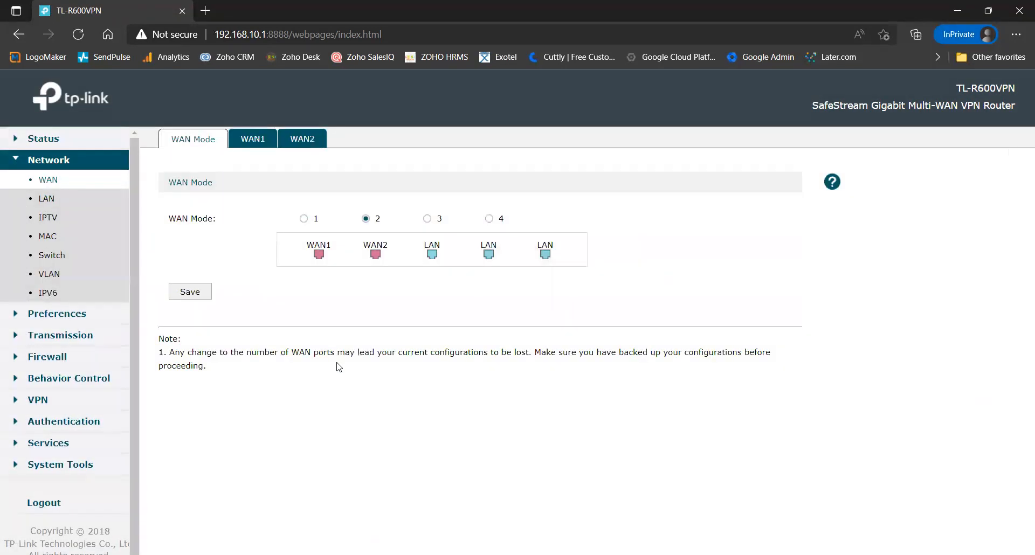
click(305, 220)
click(365, 219)
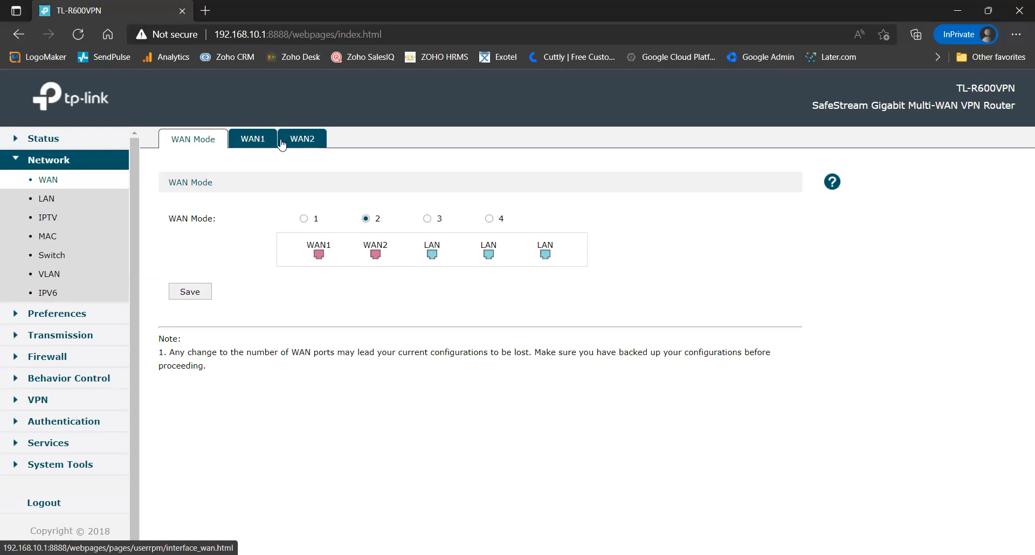
click(251, 142)
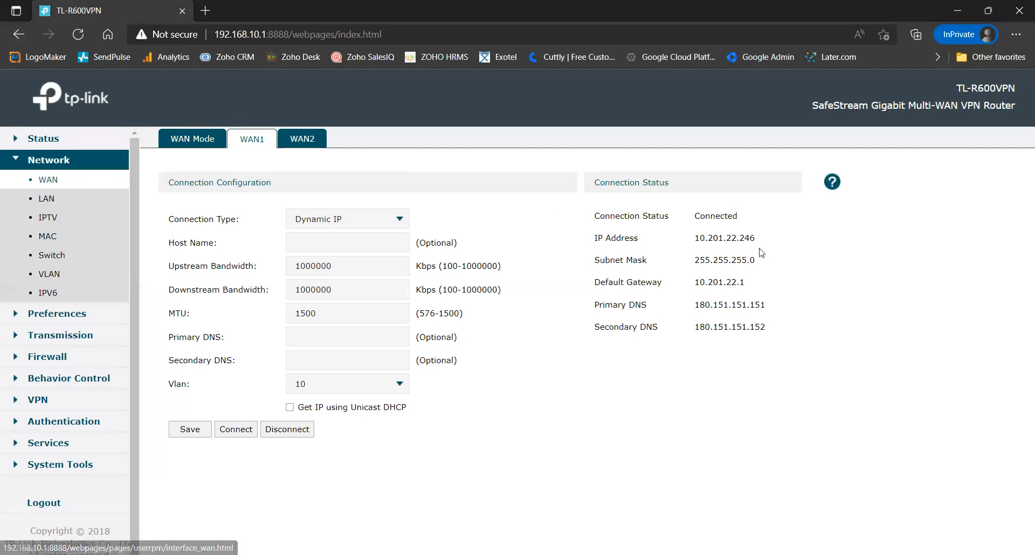
Step: Point out WAN1's address 10.201.22.246, keep Dynamic IP, and switch to WAN2's settings
drag(764, 241, 685, 237)
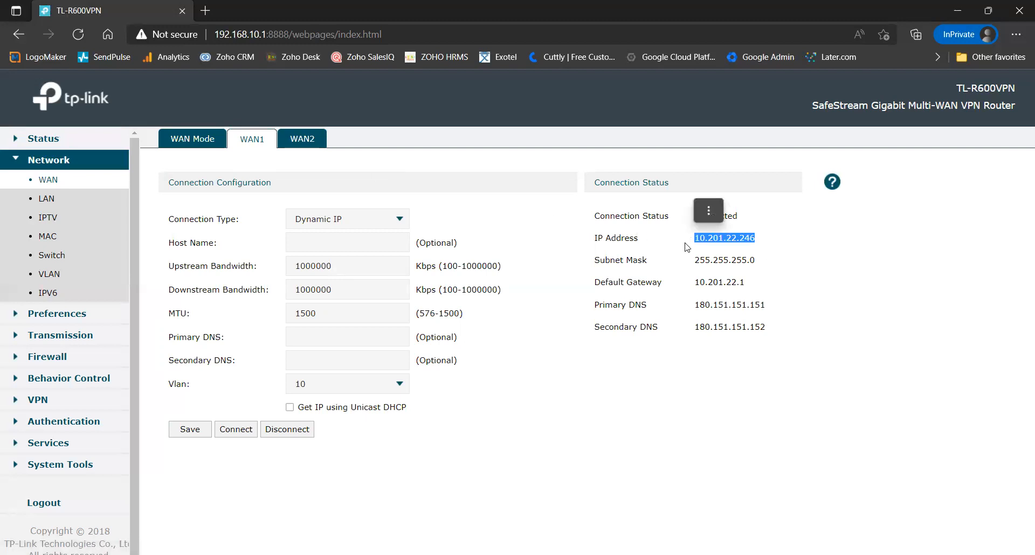
click(686, 258)
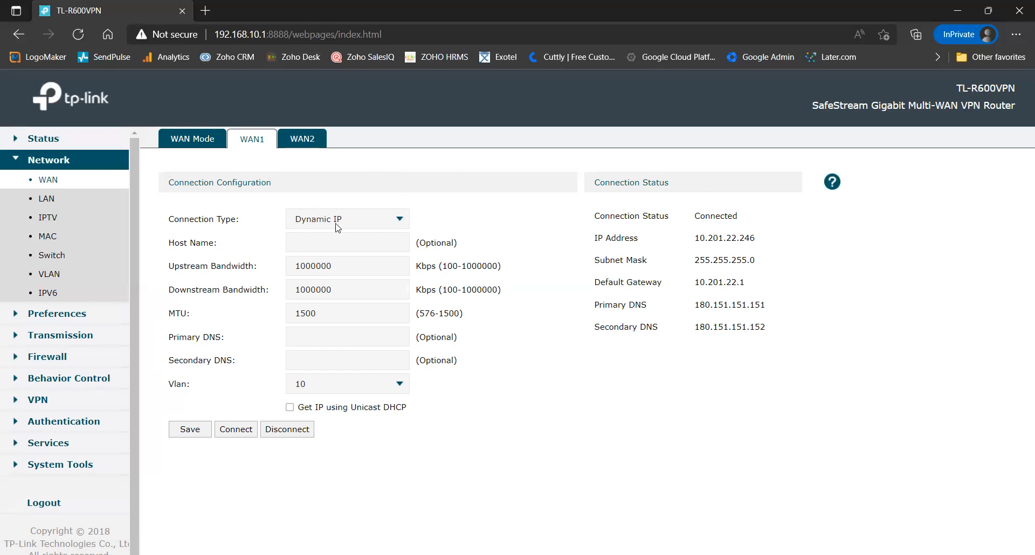
click(372, 222)
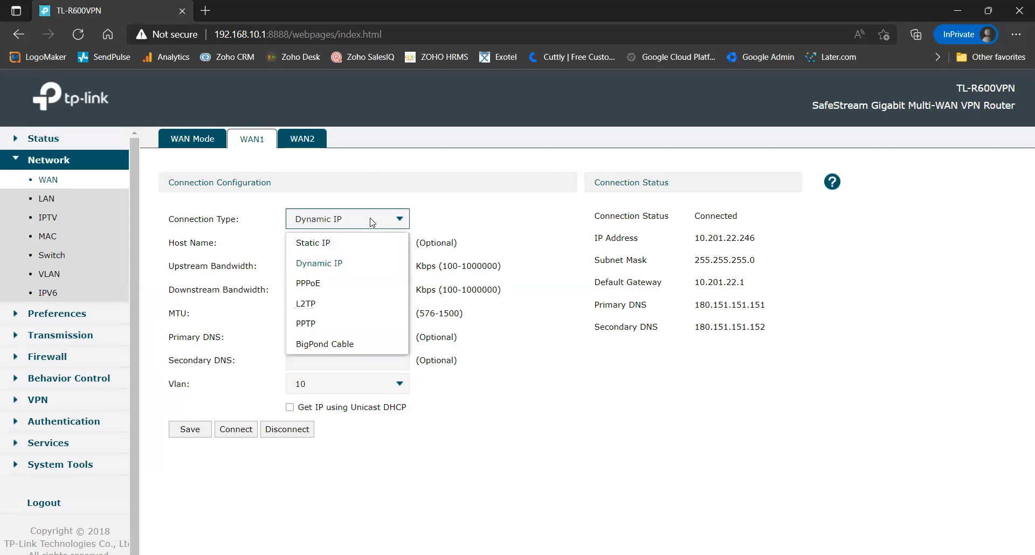
click(459, 208)
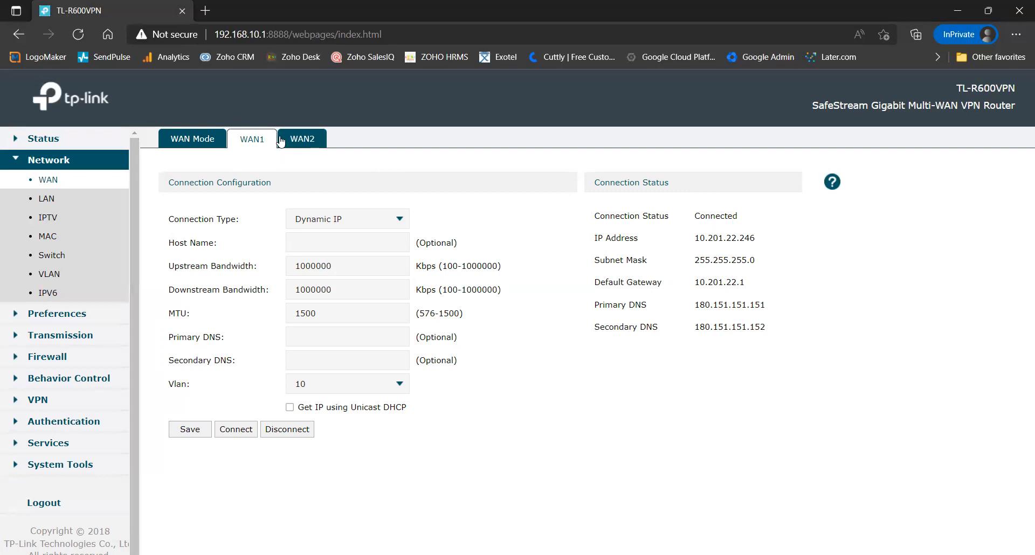
click(302, 139)
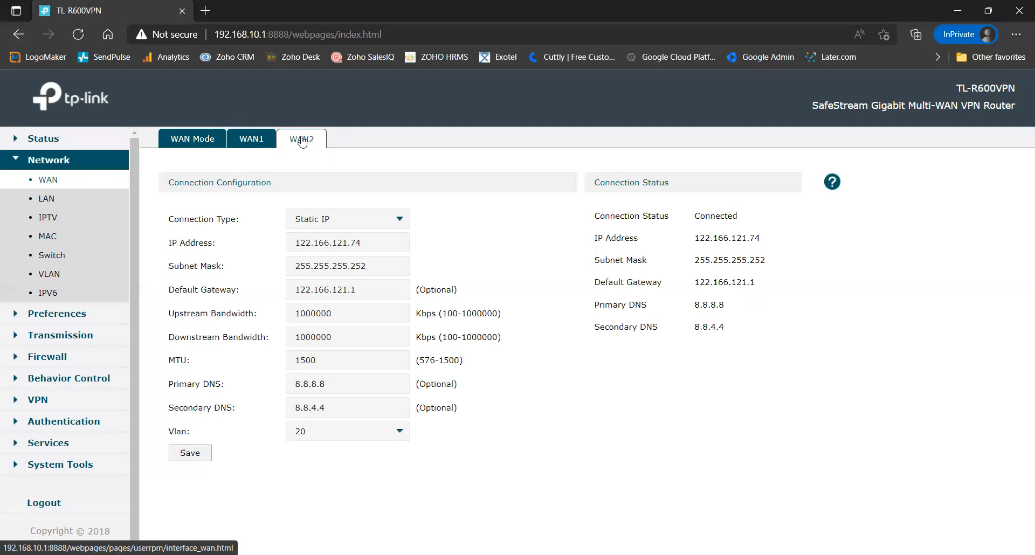
click(263, 140)
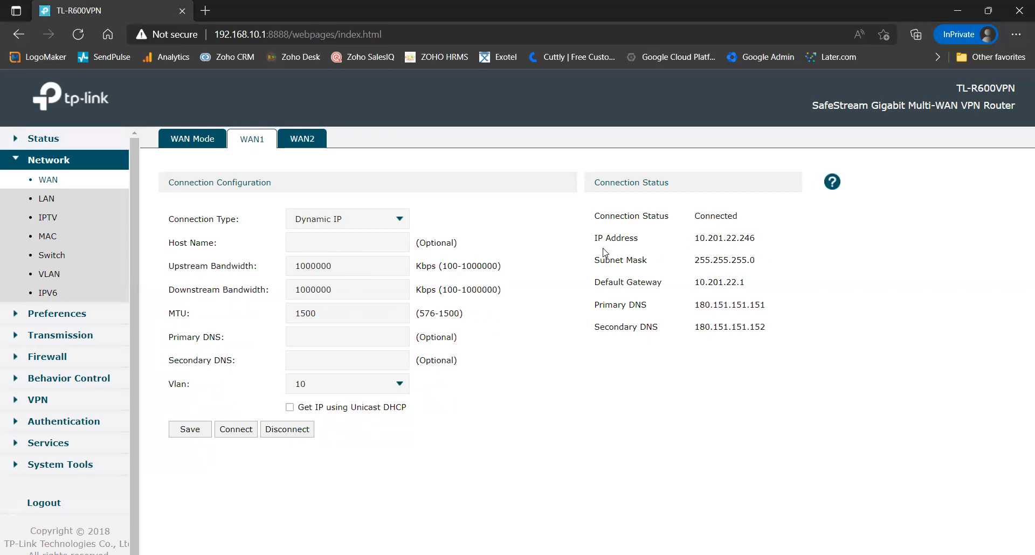
click(309, 142)
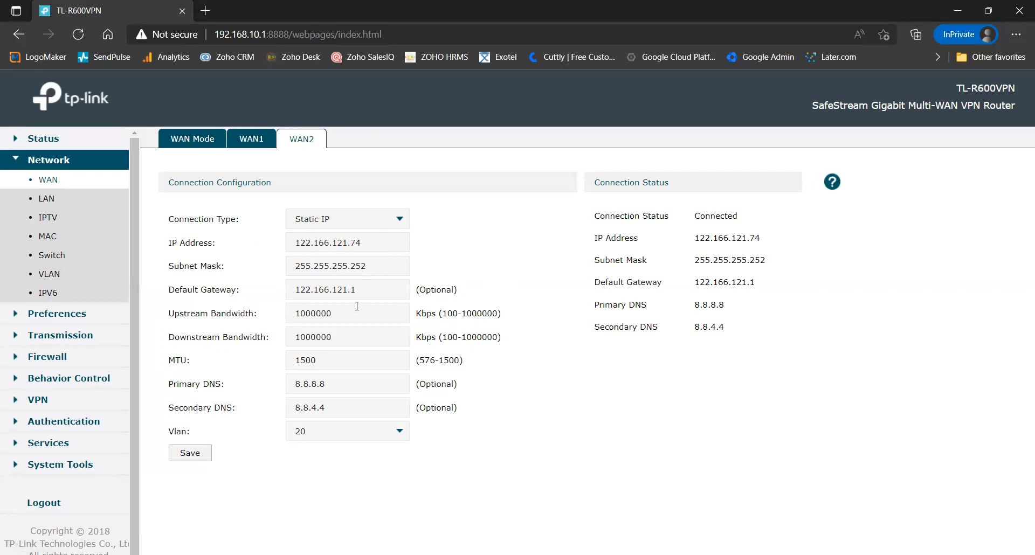
Step: Preview PPPoE fields for WAN2, discard the change so Static IP remains, then view WAN1
click(383, 223)
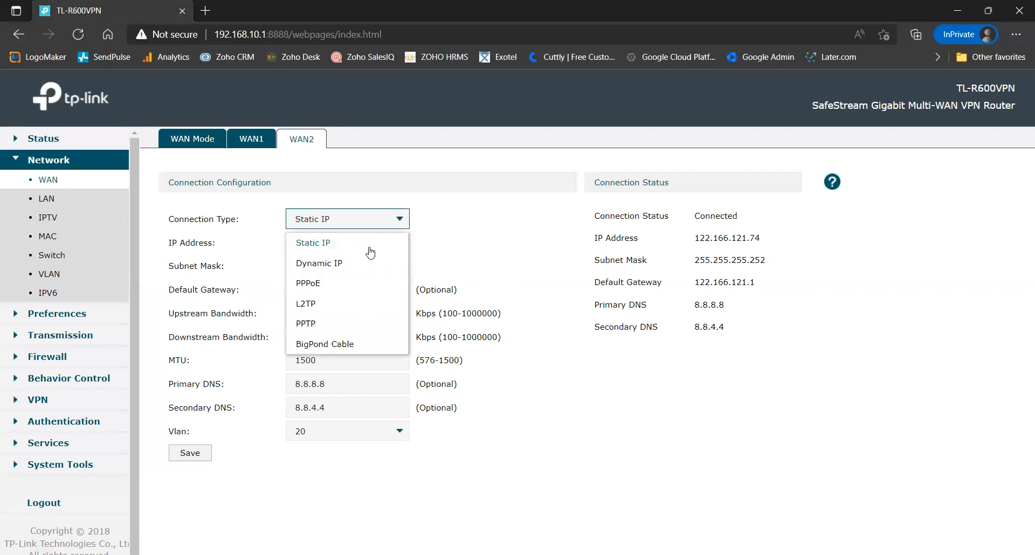
click(362, 282)
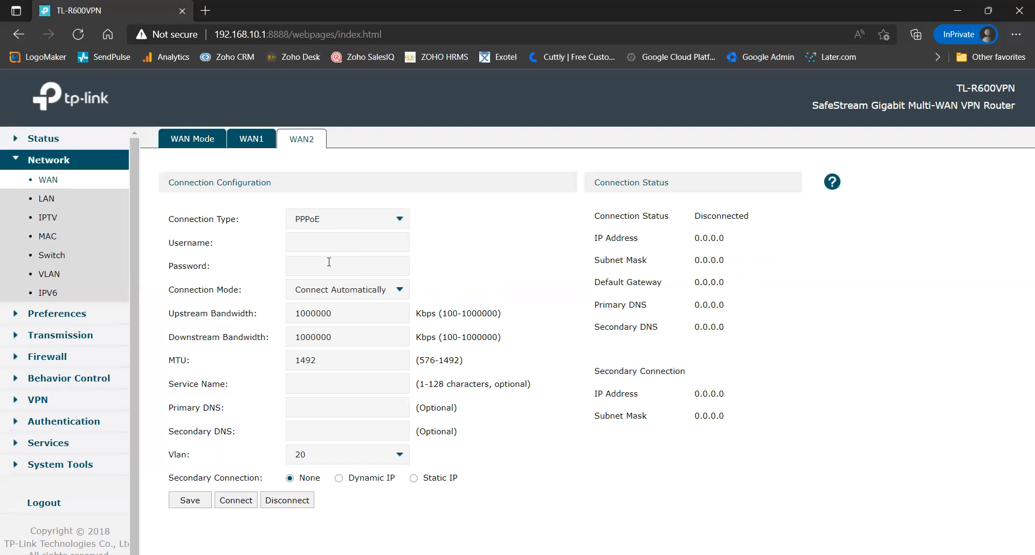
click(363, 225)
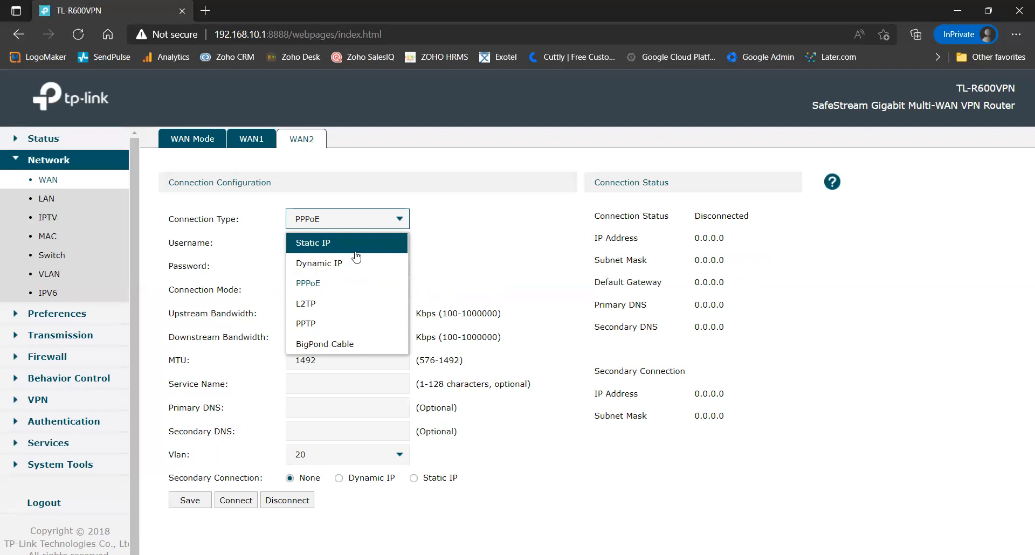
click(259, 141)
click(301, 139)
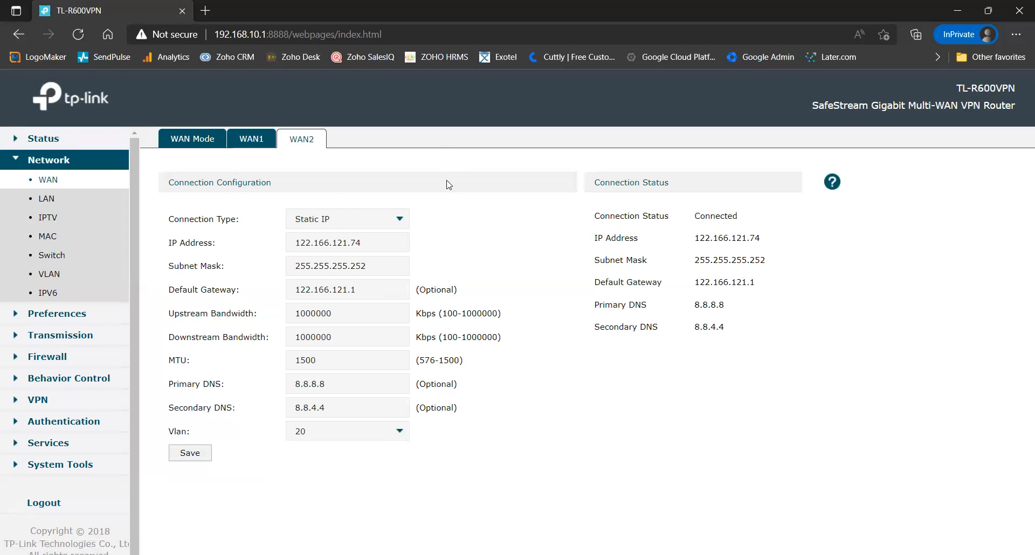
click(251, 141)
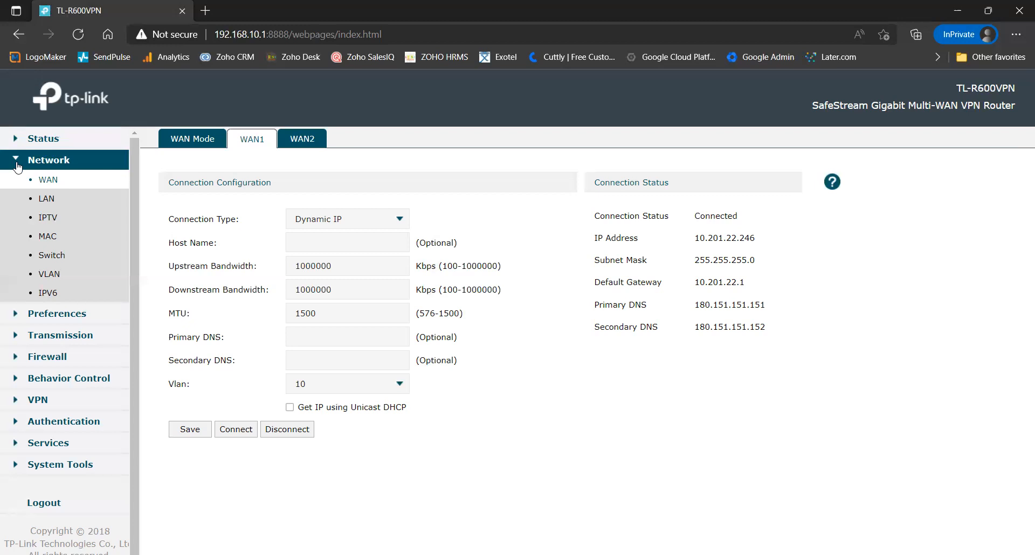
Step: Collapse the Network group and open Transmission > Load Balancing
click(18, 161)
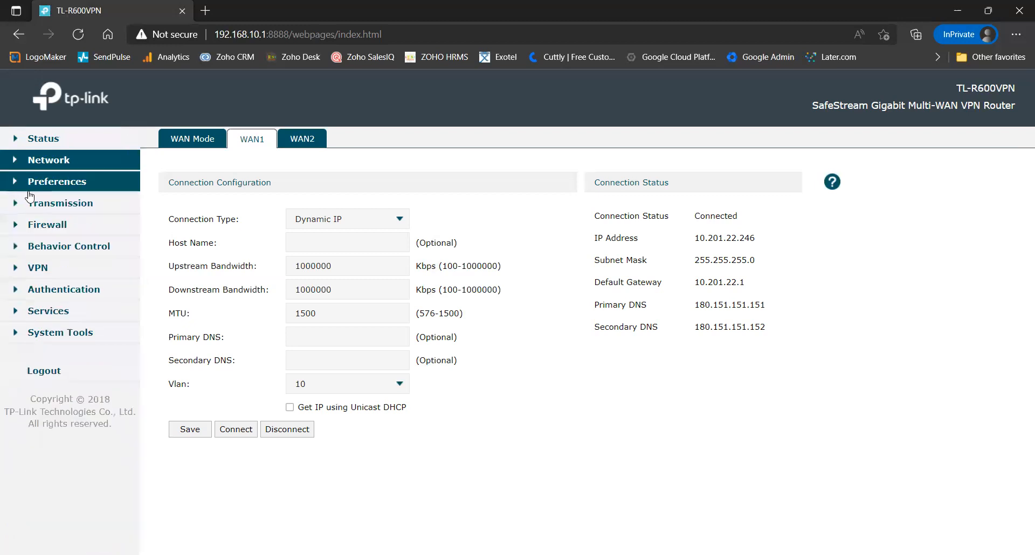
click(18, 207)
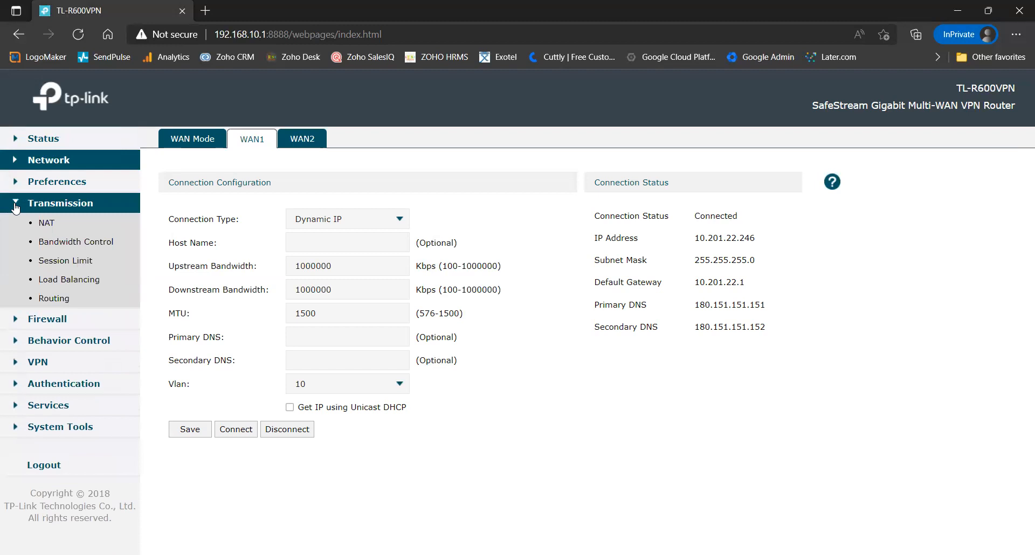
click(64, 281)
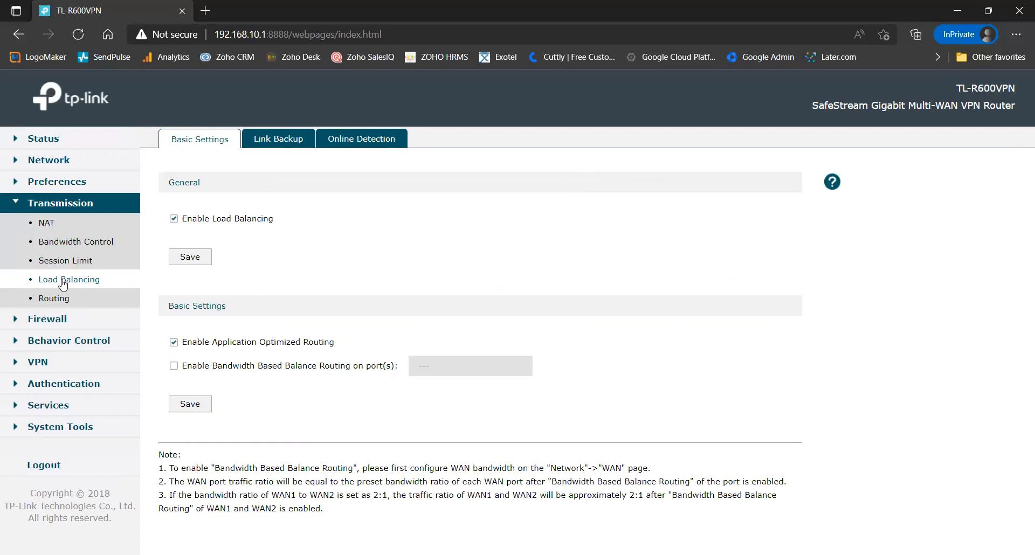
Step: Uncheck Enable Load Balancing
click(174, 219)
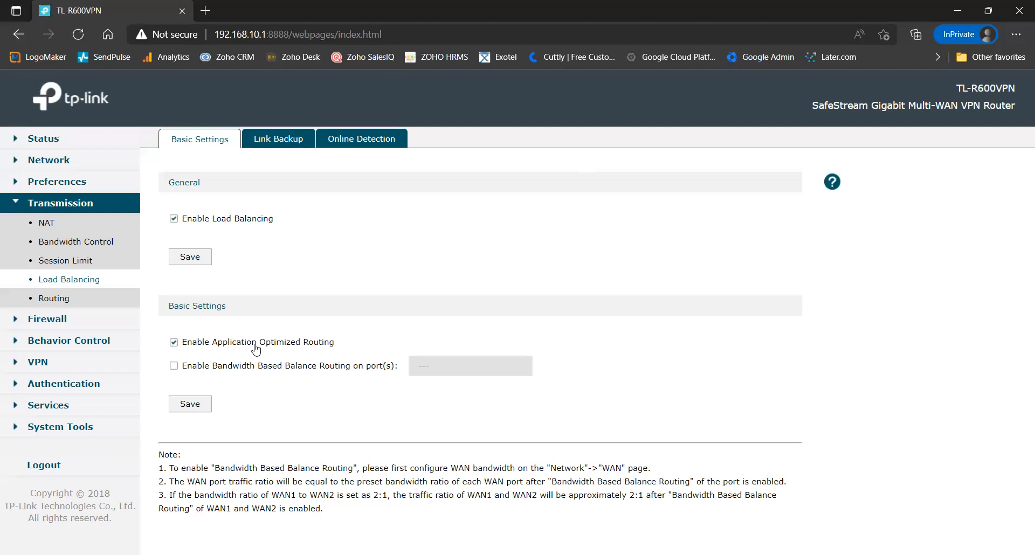
Step: Add a new Link Backup rule with WAN2 as primary and WAN1 as backup
click(286, 141)
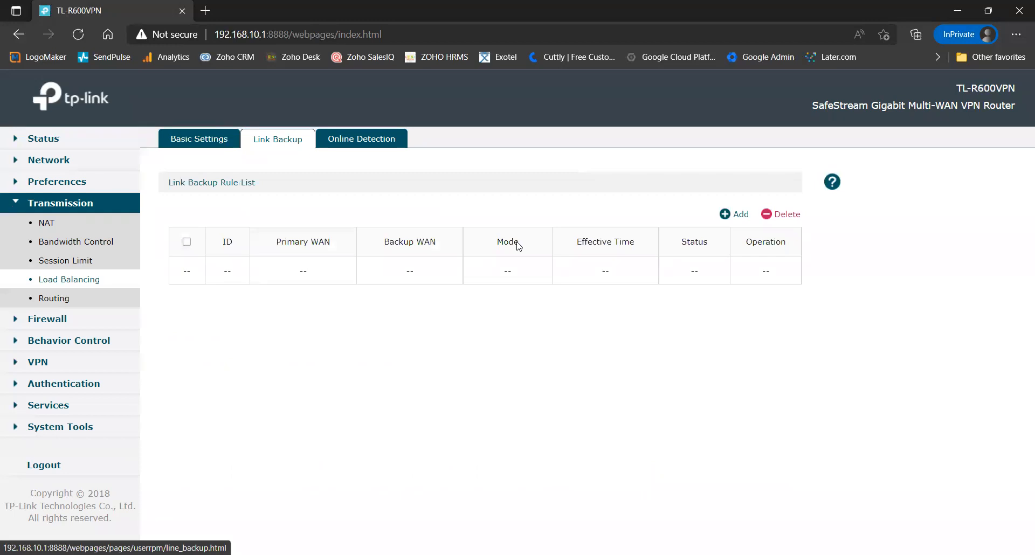
click(736, 215)
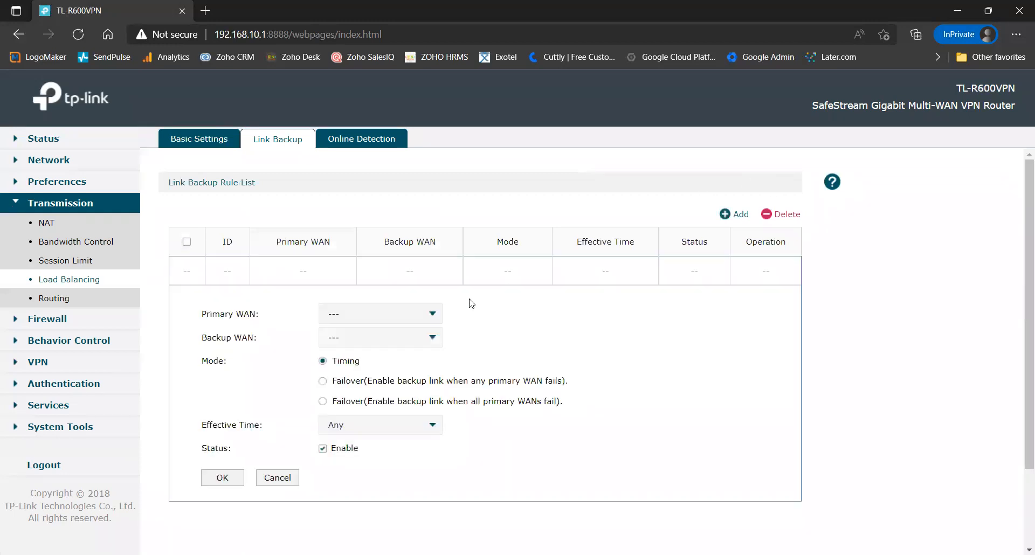
click(432, 314)
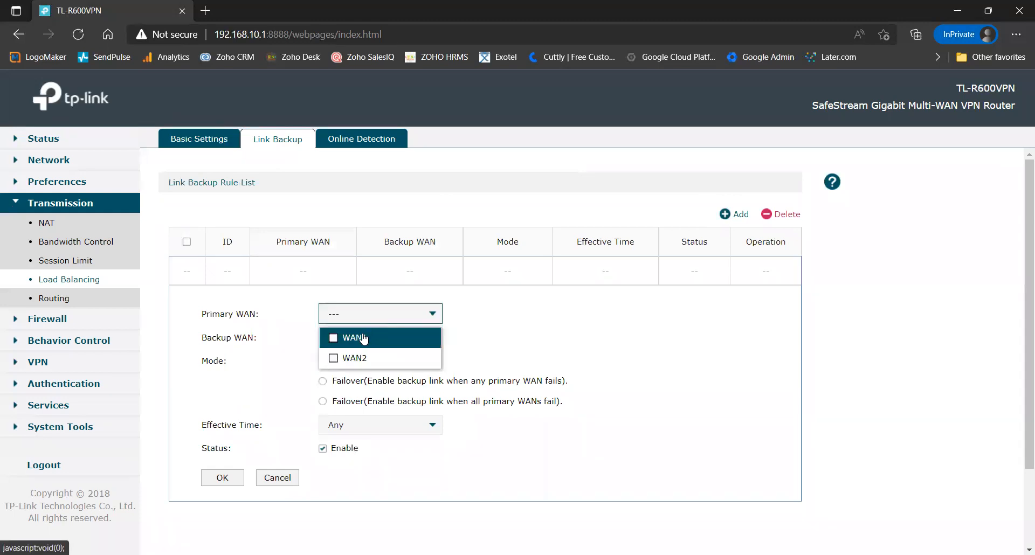
click(356, 360)
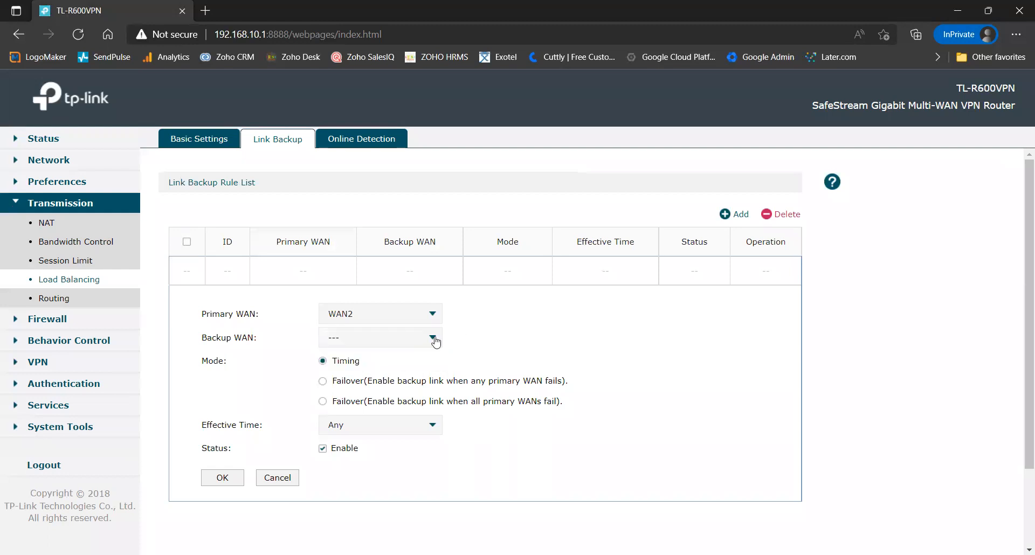
click(422, 339)
click(388, 363)
Step: Recheck both dropdowns, keeping WAN2 as the only primary and WAN1 as backup
click(428, 321)
click(521, 325)
click(429, 344)
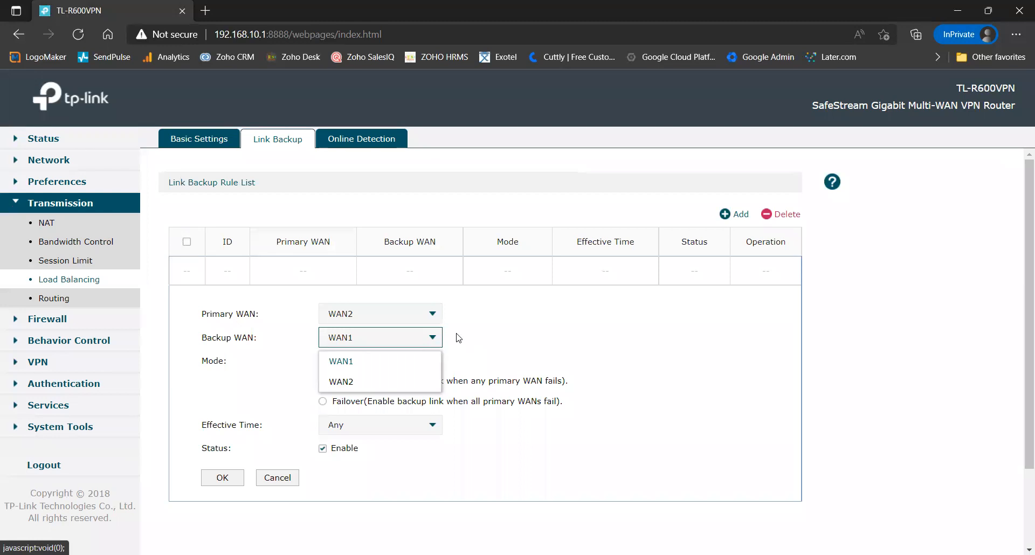
click(479, 340)
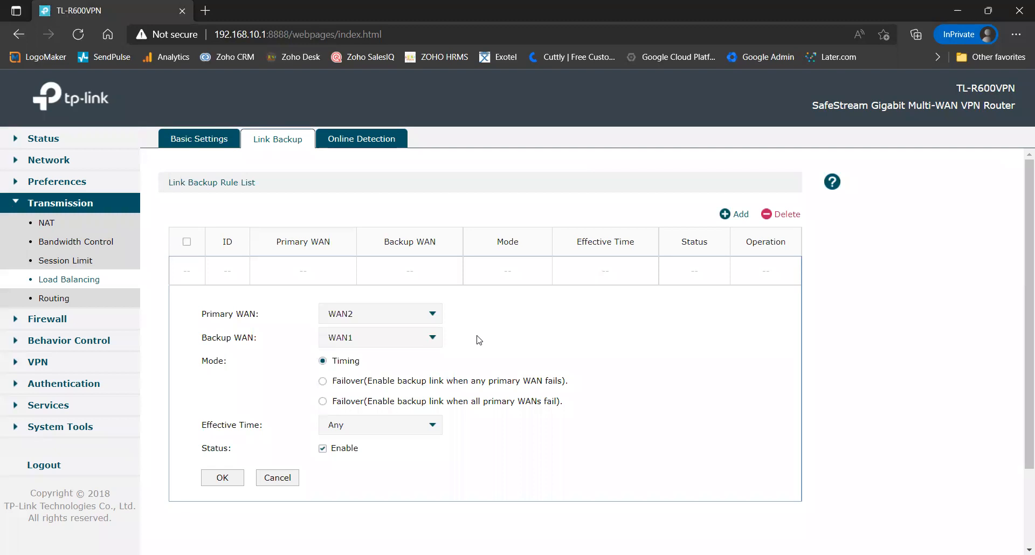
Step: Choose Failover mode (backup when any primary WAN fails) and confirm WAN2 stays primary
click(408, 382)
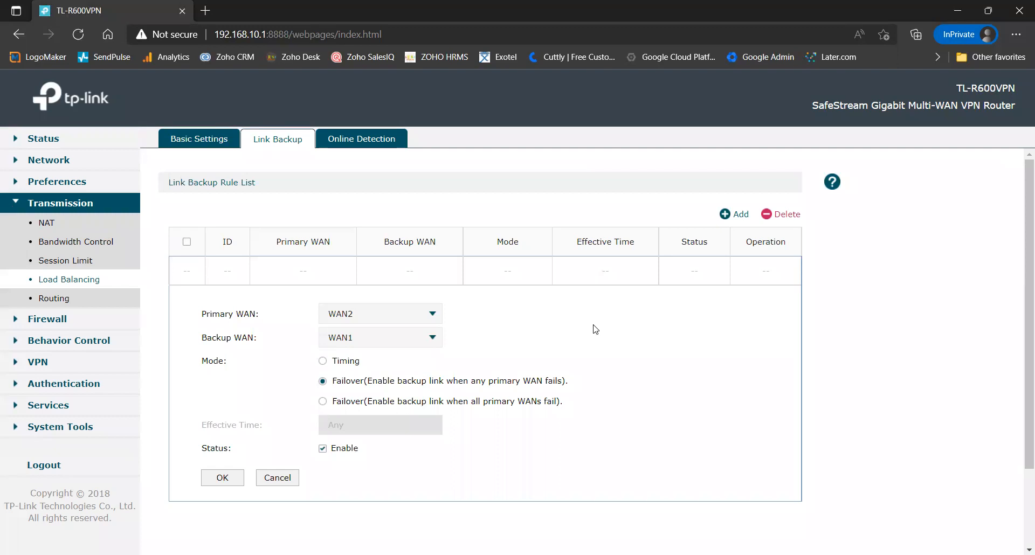
click(432, 314)
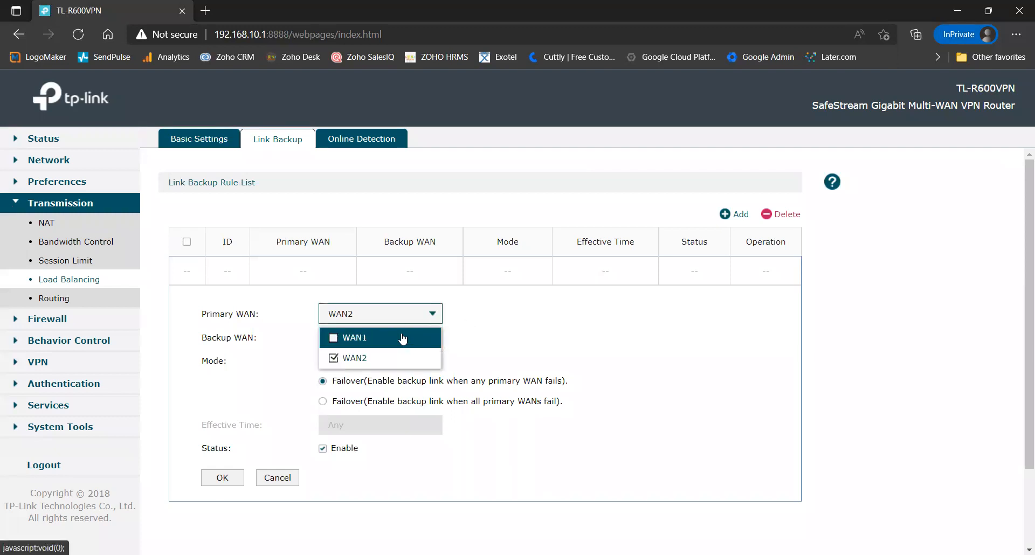
click(504, 322)
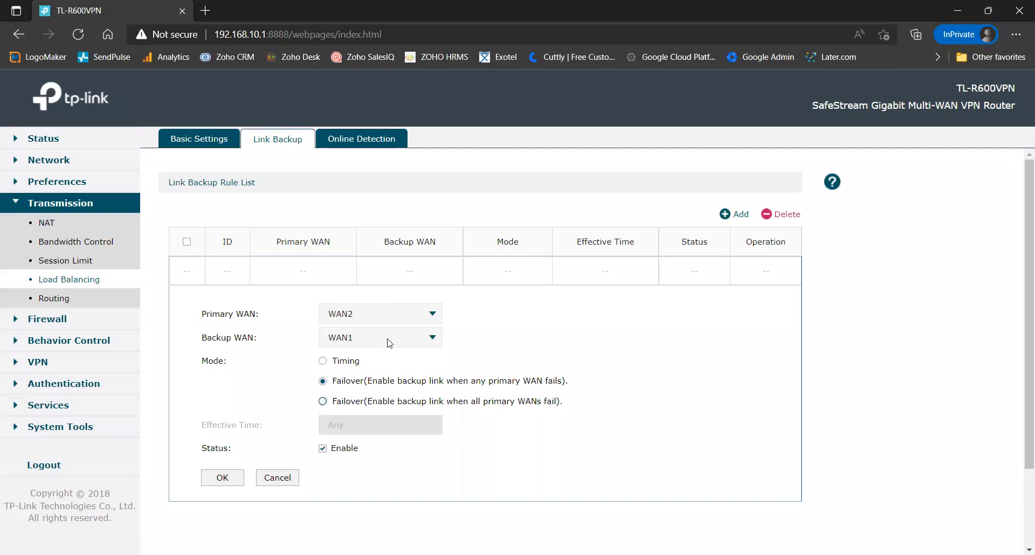
click(426, 314)
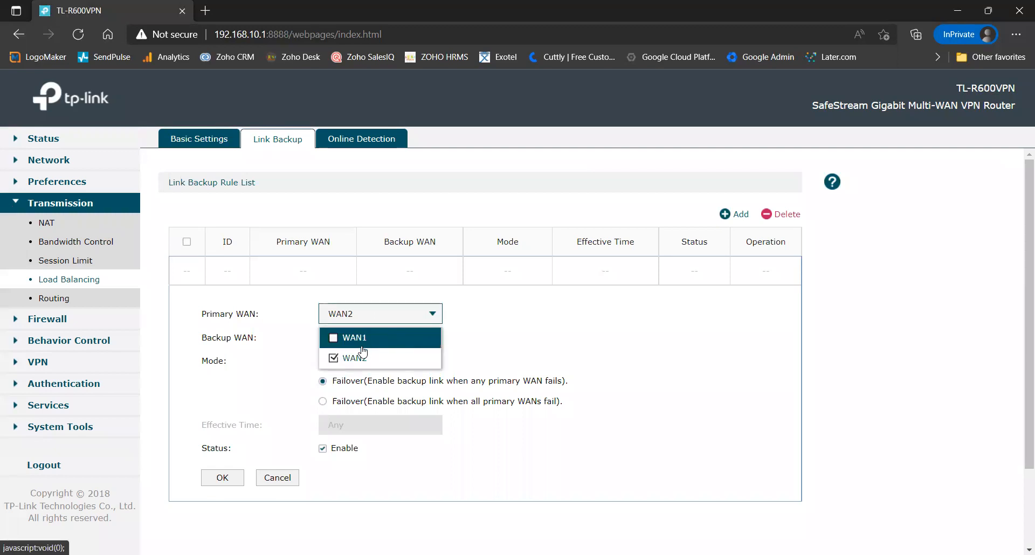
drag(461, 335, 429, 346)
click(430, 345)
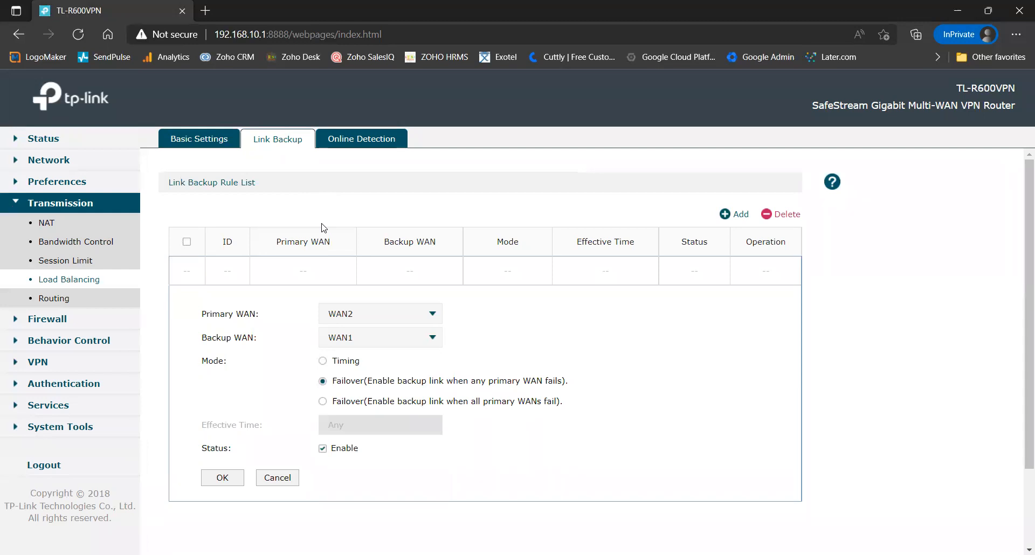
Step: Open WAN1's entry for editing from the Online Detection list
click(369, 143)
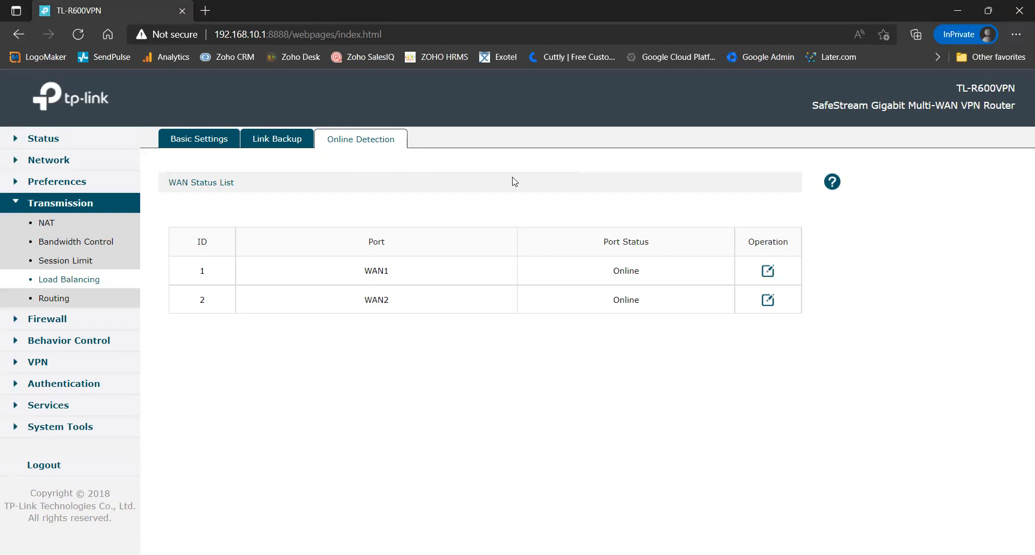
click(767, 274)
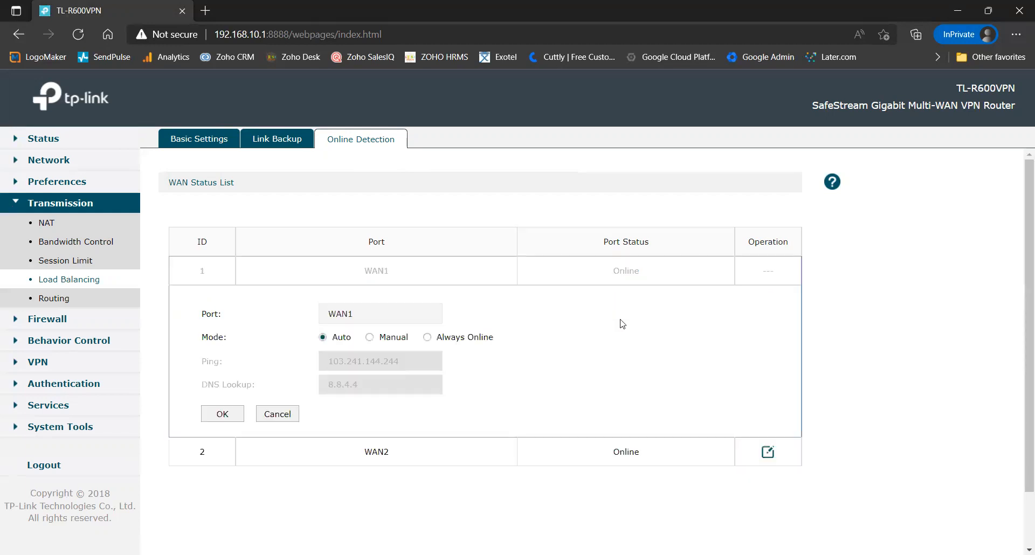
Step: Set WAN1 detection to Manual with ping address 8.8.8.8, then switch the mode back to Auto
click(370, 337)
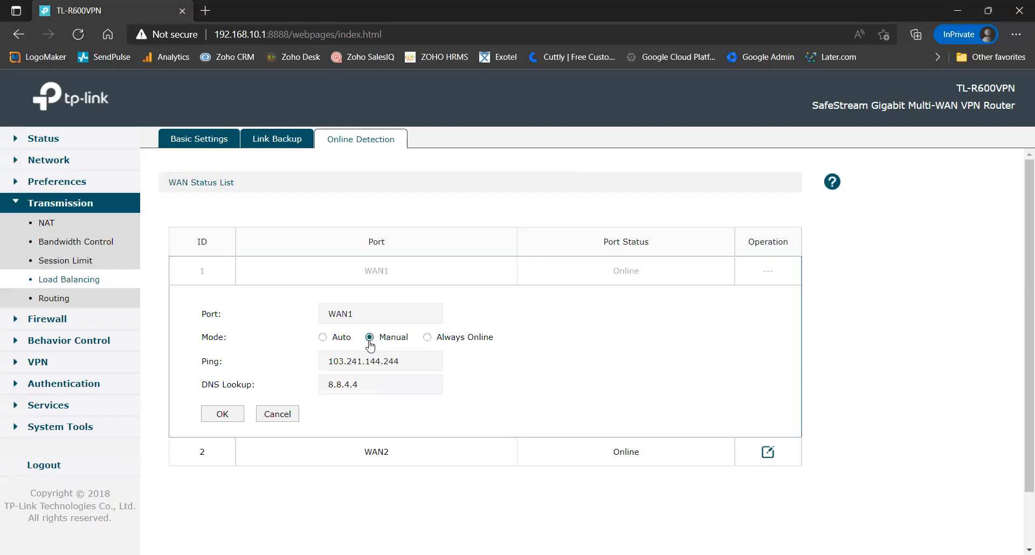
double_click(383, 365)
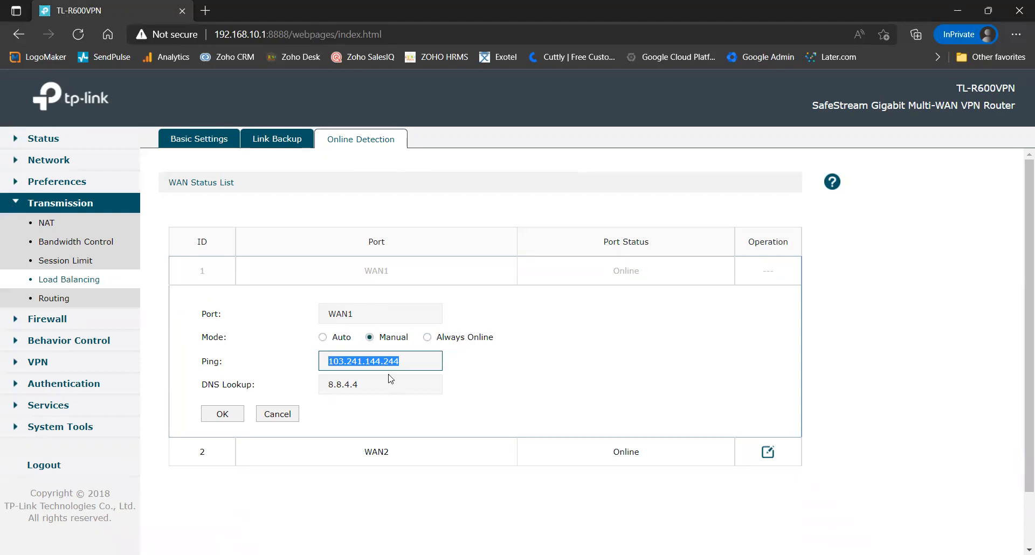
text(8.8.8.8)
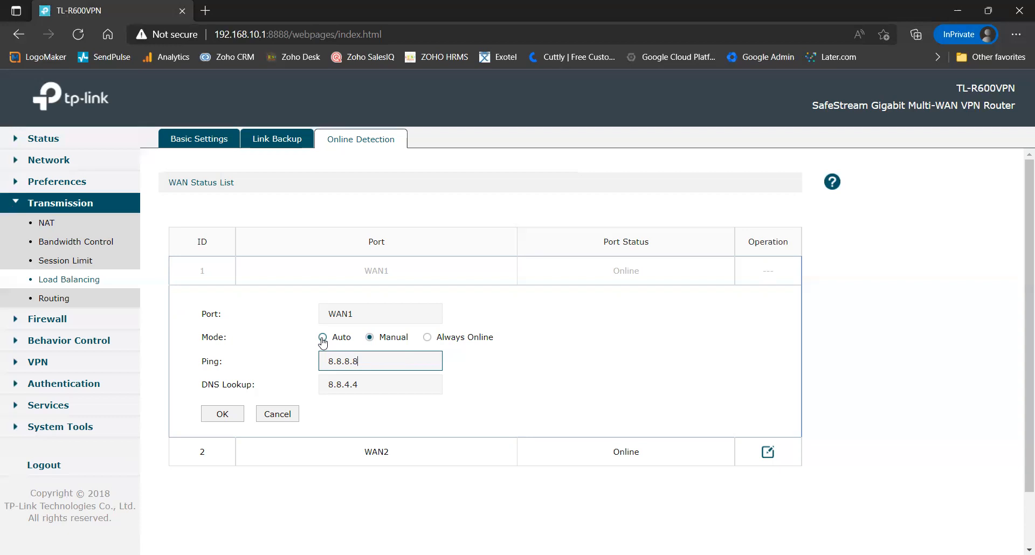
click(322, 337)
Step: Save WAN1's detection form and go to the Load Balancing Basic Settings page
click(232, 417)
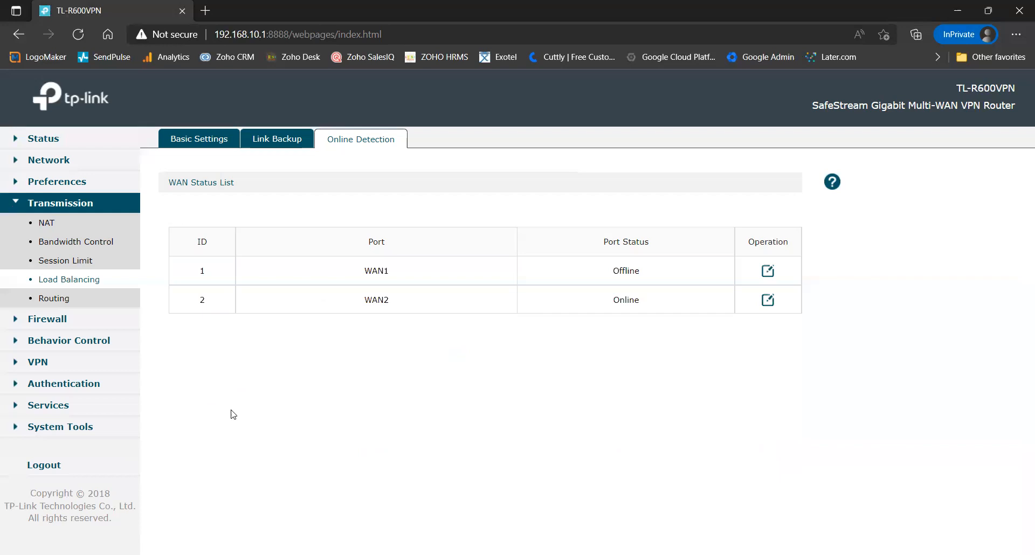
click(195, 143)
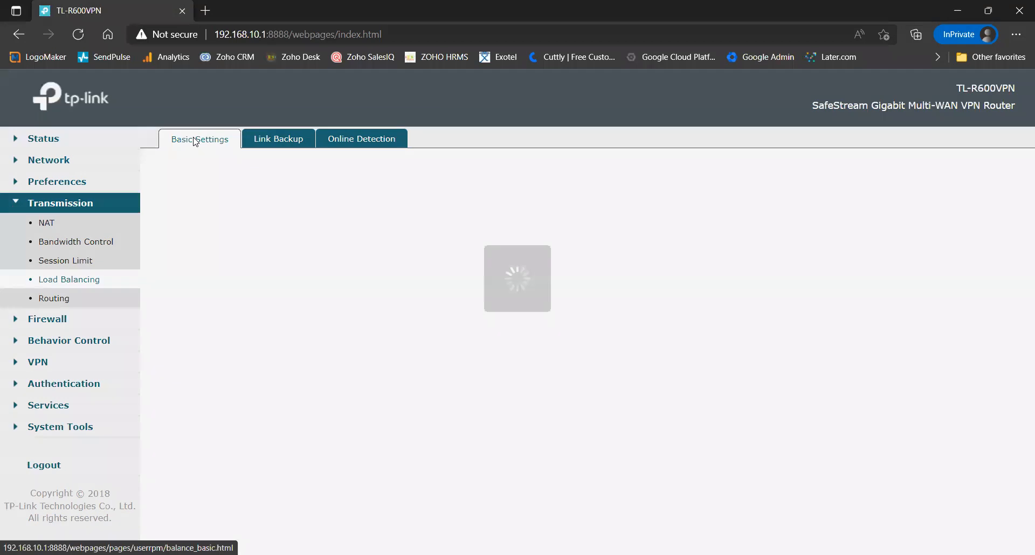